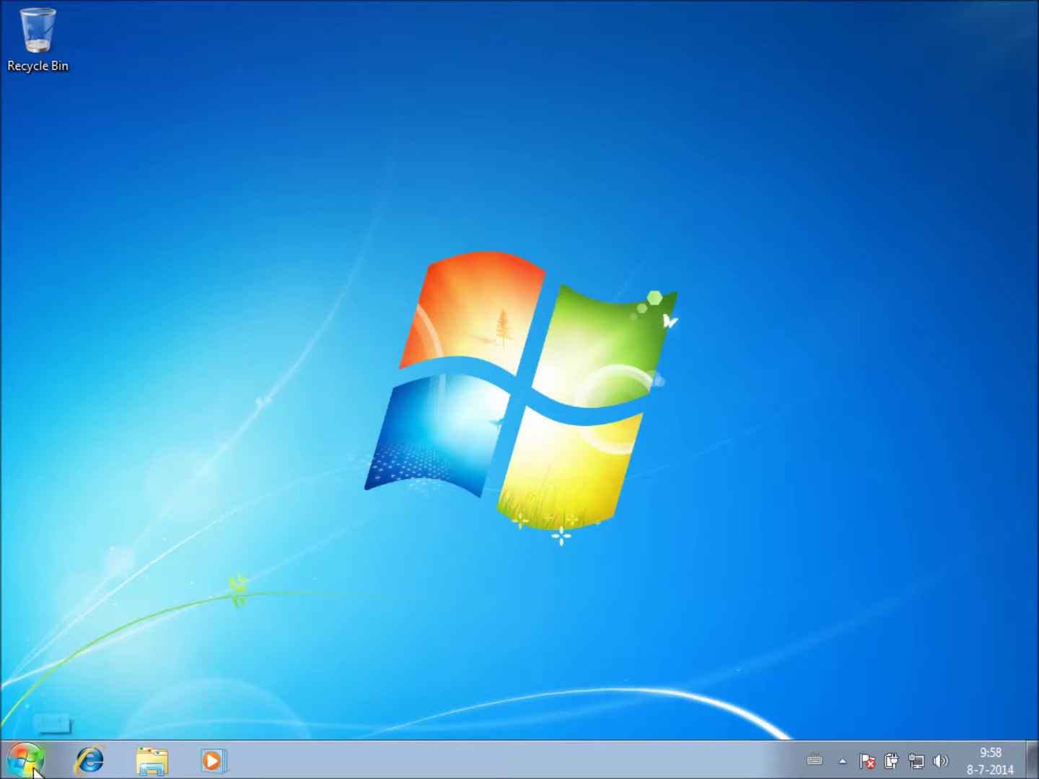
Open the Windows 7 Start menu.
left_click(35, 770)
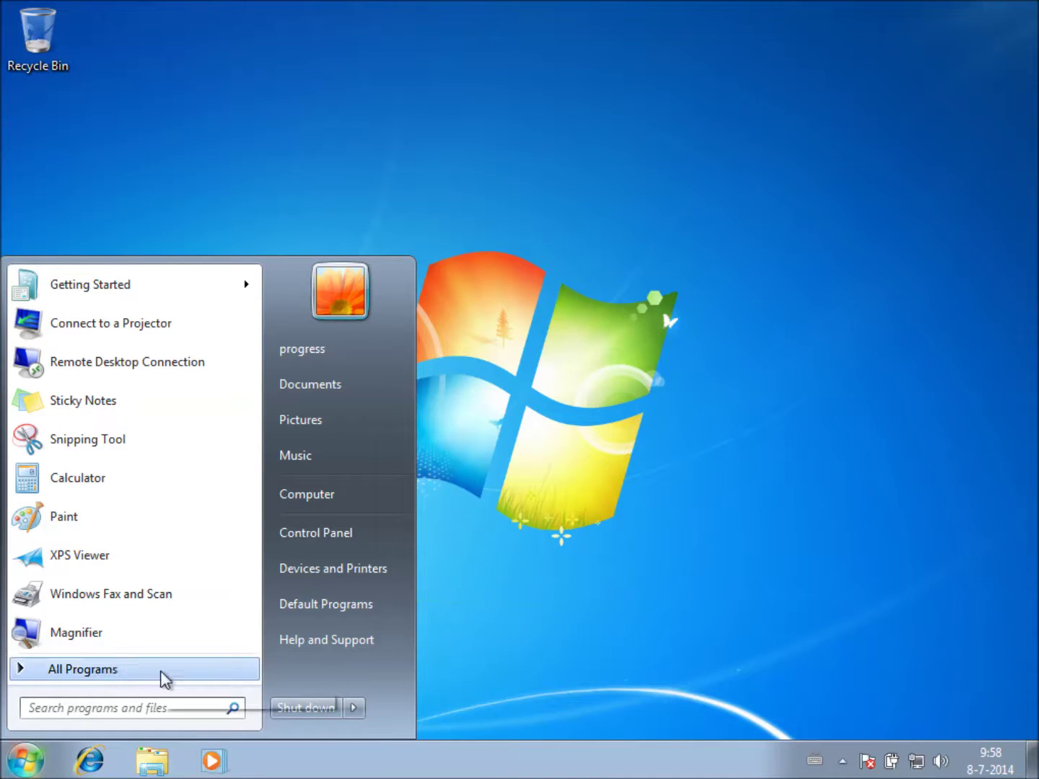
Go to Control Panel > System and Security > Administrative Tools.
left_click(353, 529)
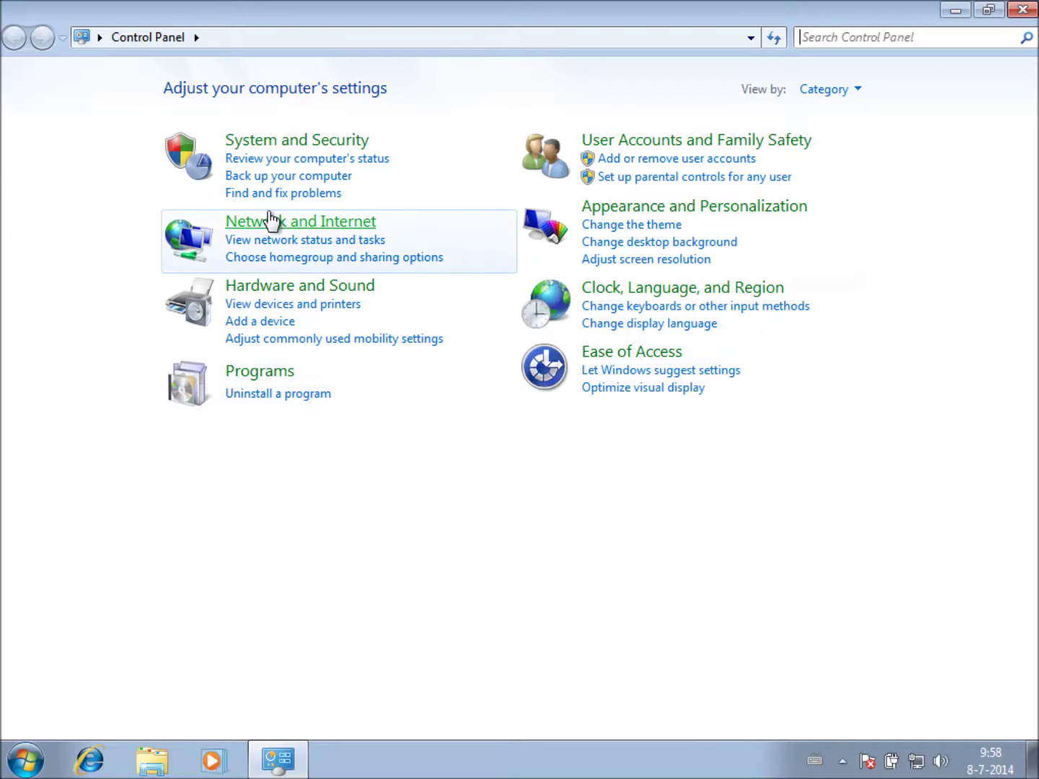
left_click(305, 143)
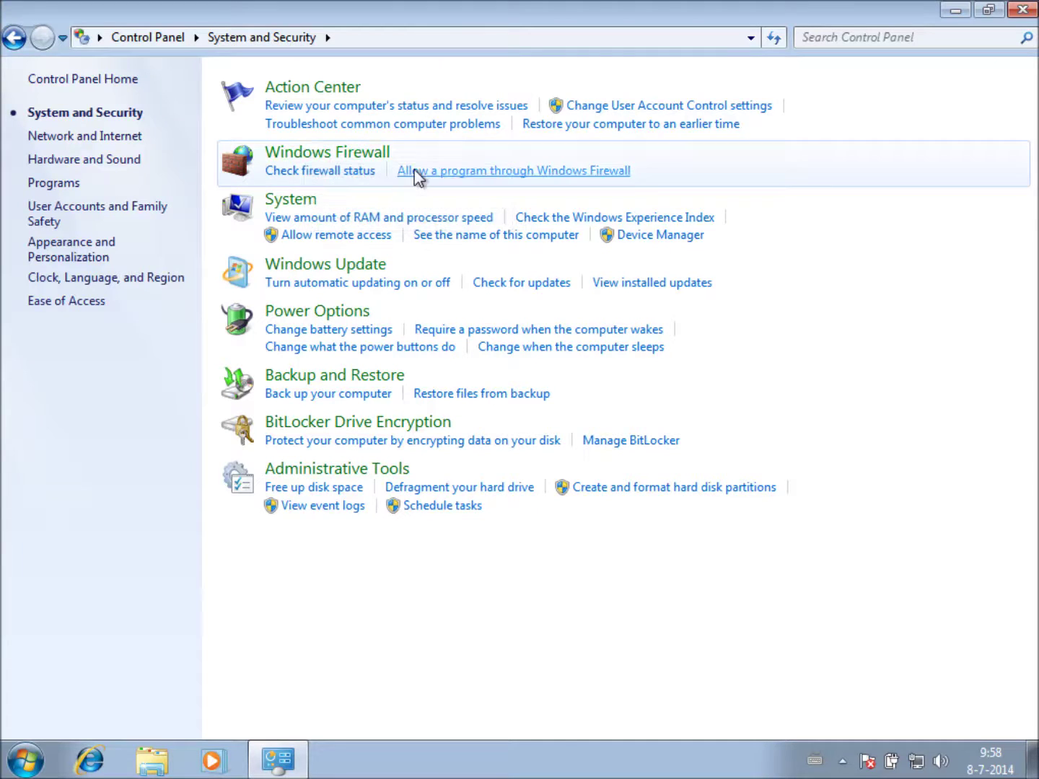
left_click(372, 469)
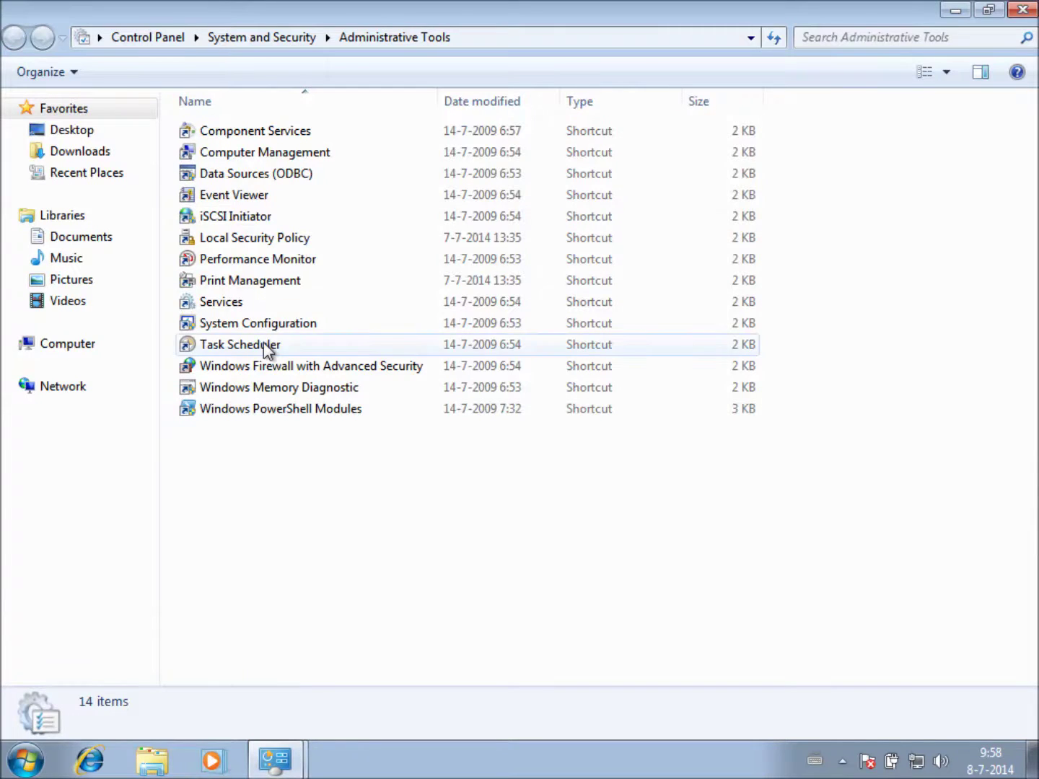
right_click(288, 180)
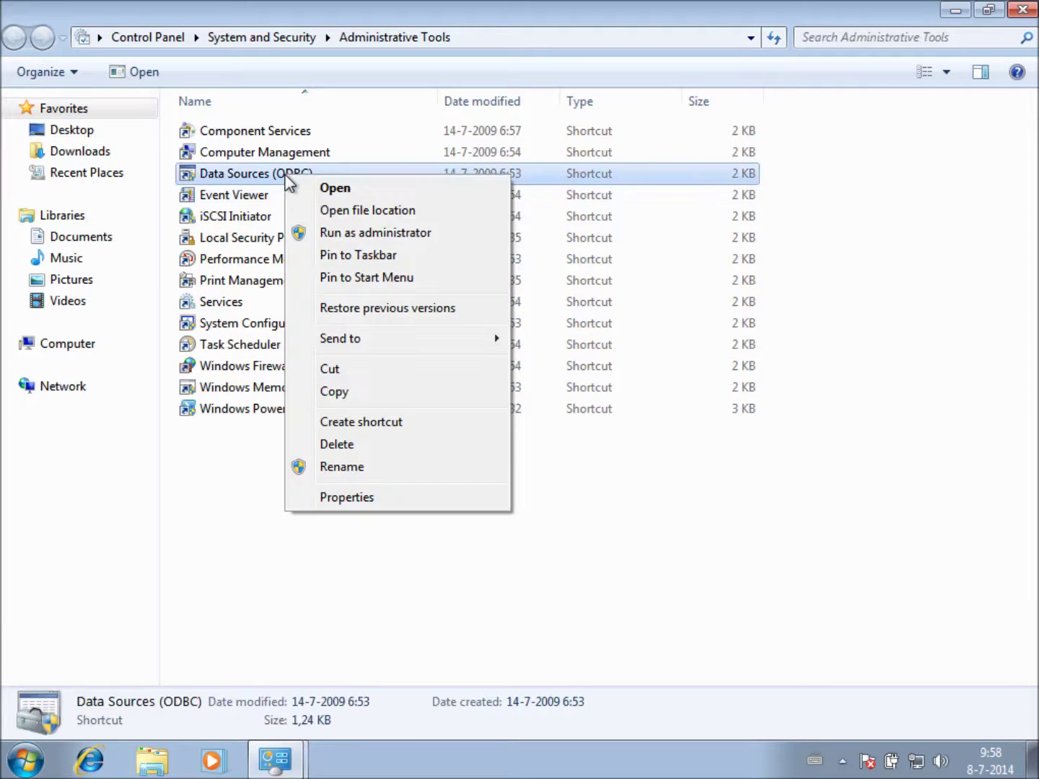
left_click(394, 497)
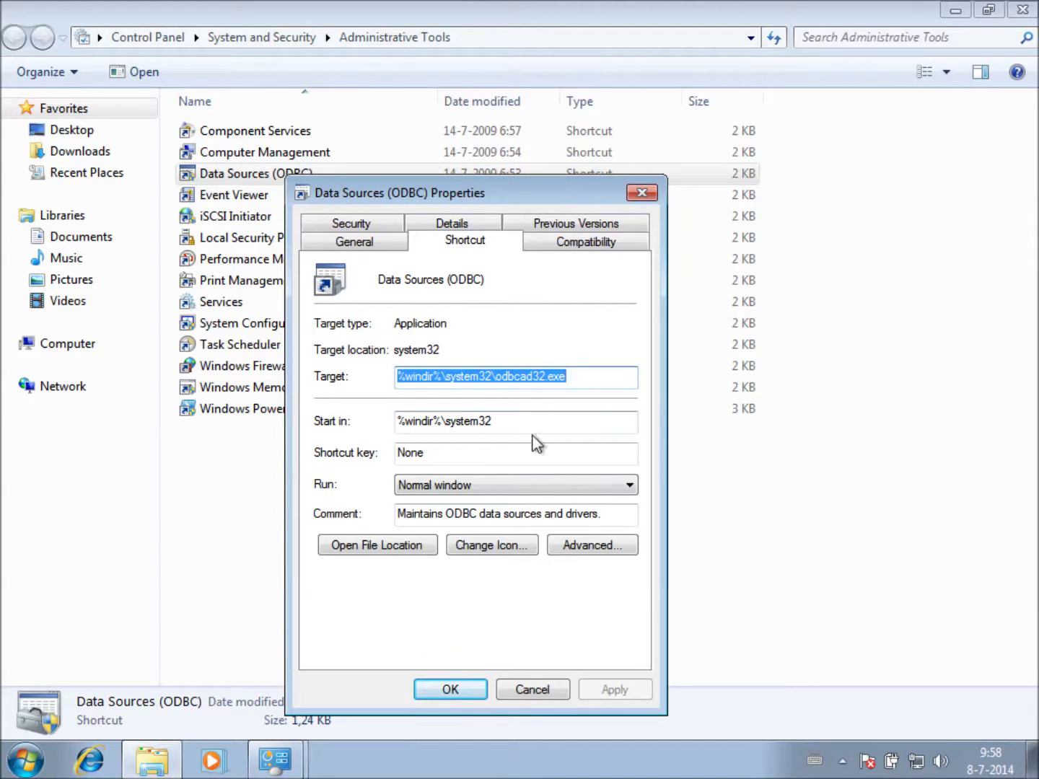
left_click(532, 689)
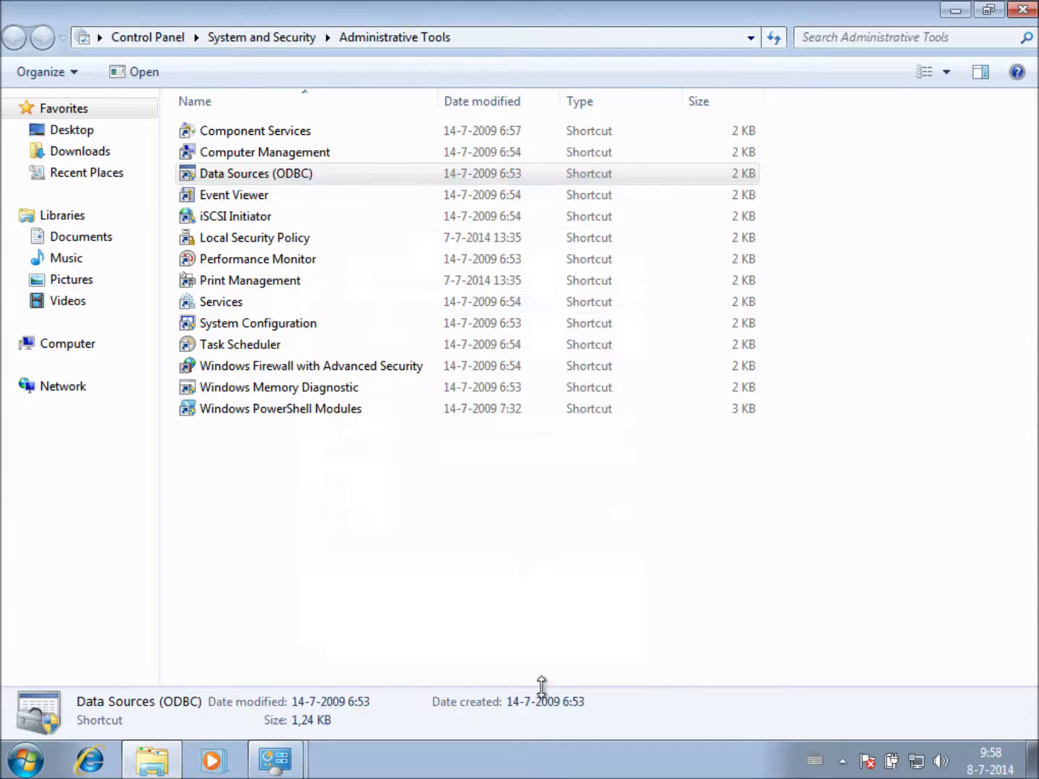
double_click(278, 174)
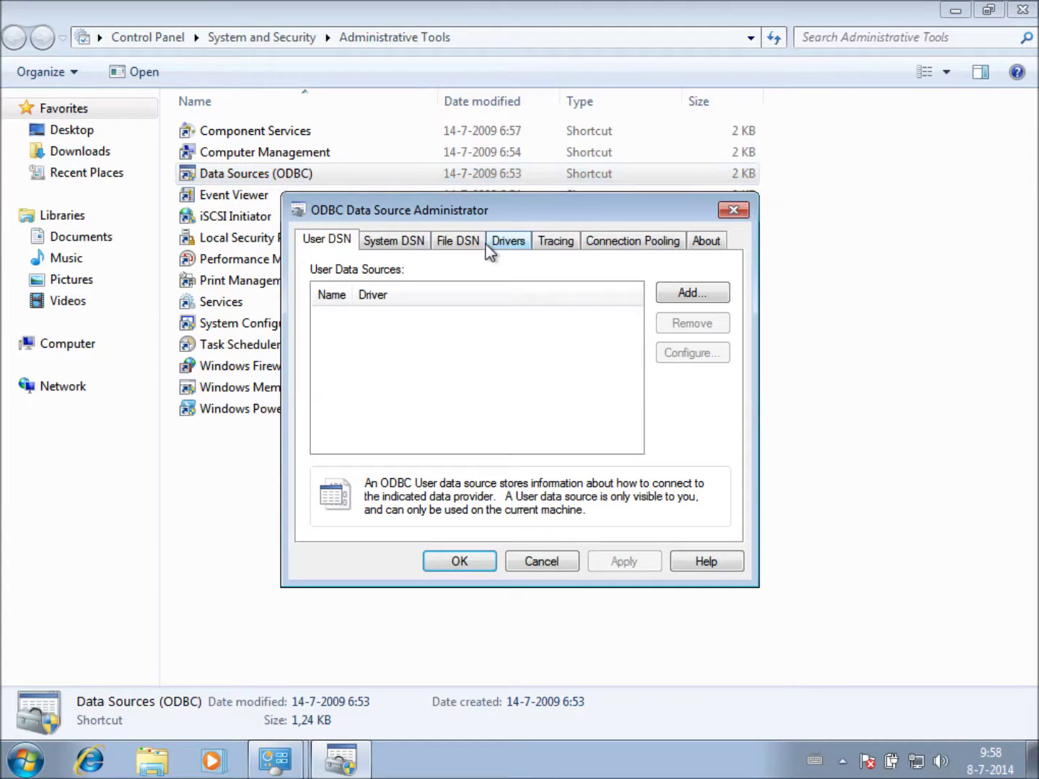
left_click(509, 243)
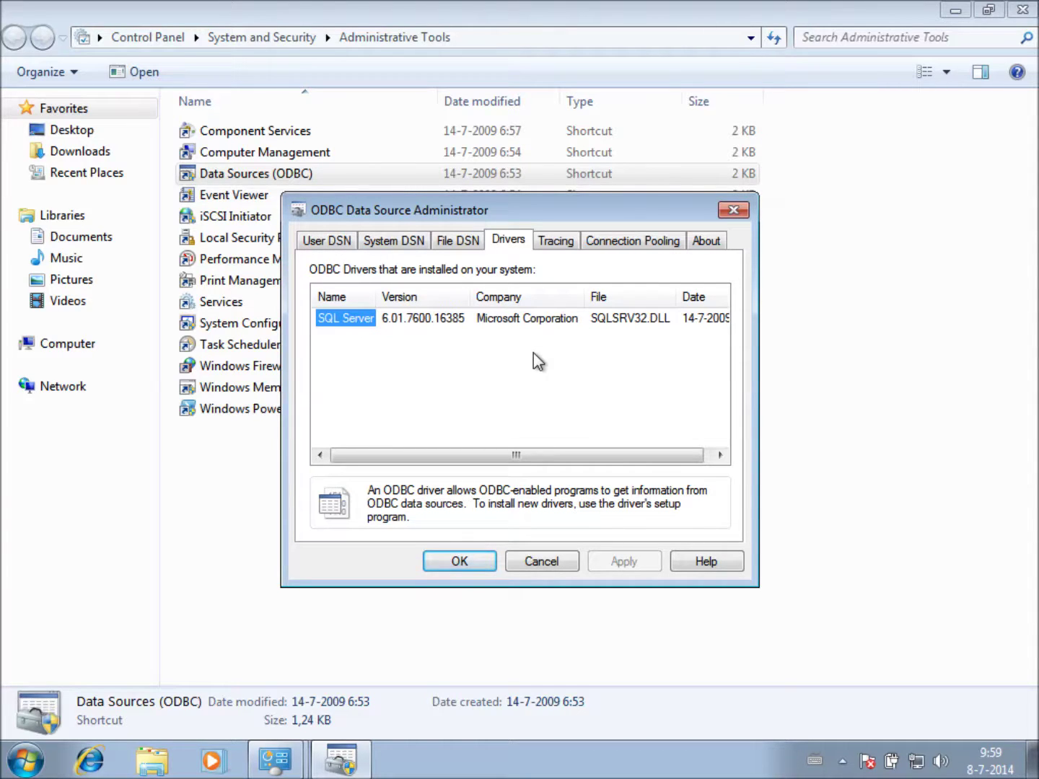
key("Escape")
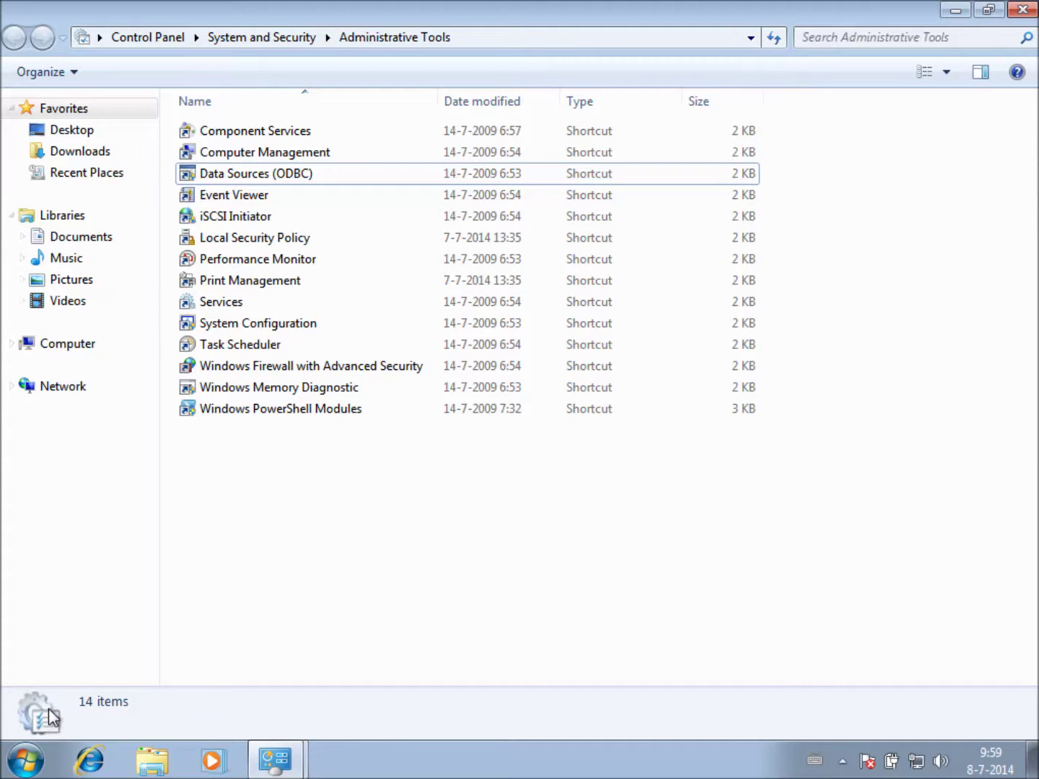
Launch %WINDIR%\syswow64\odbcad32.exe from the Start menu search box.
left_click(45, 749)
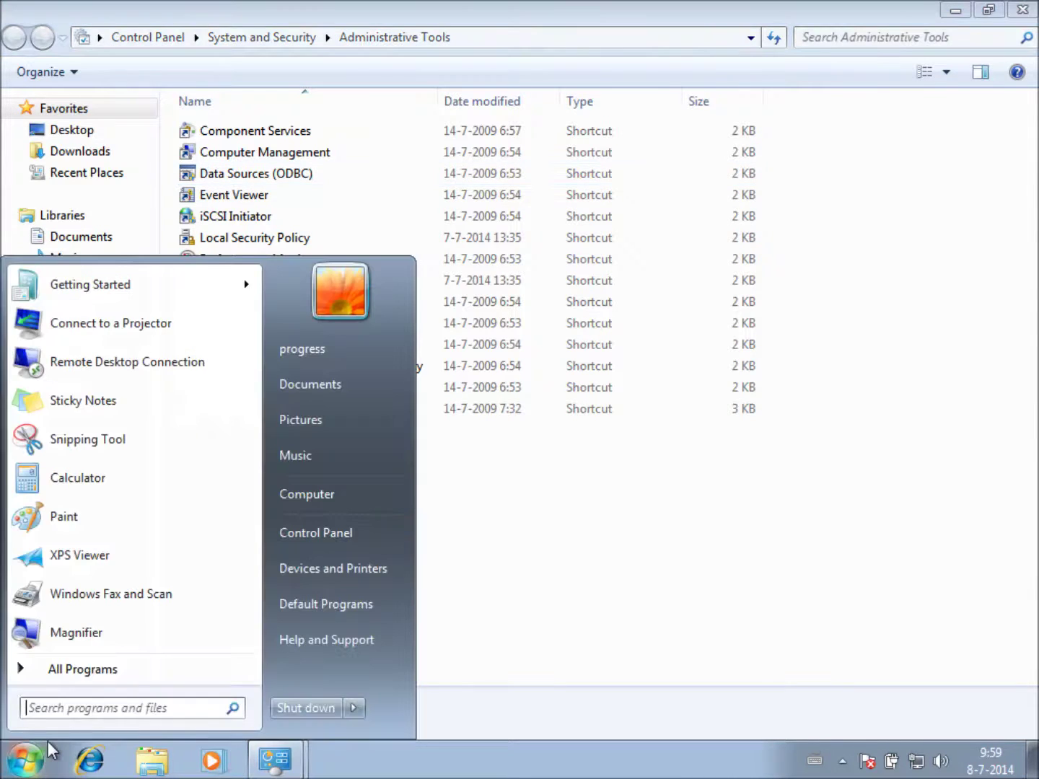
left_click(122, 711)
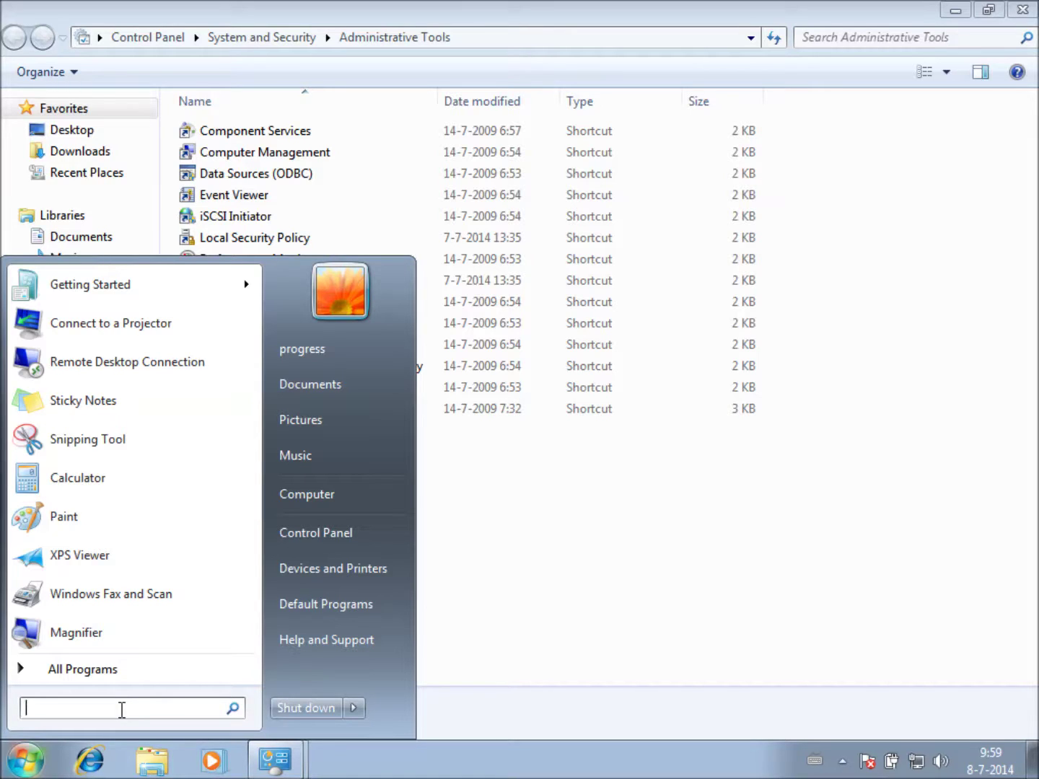
type("%%")
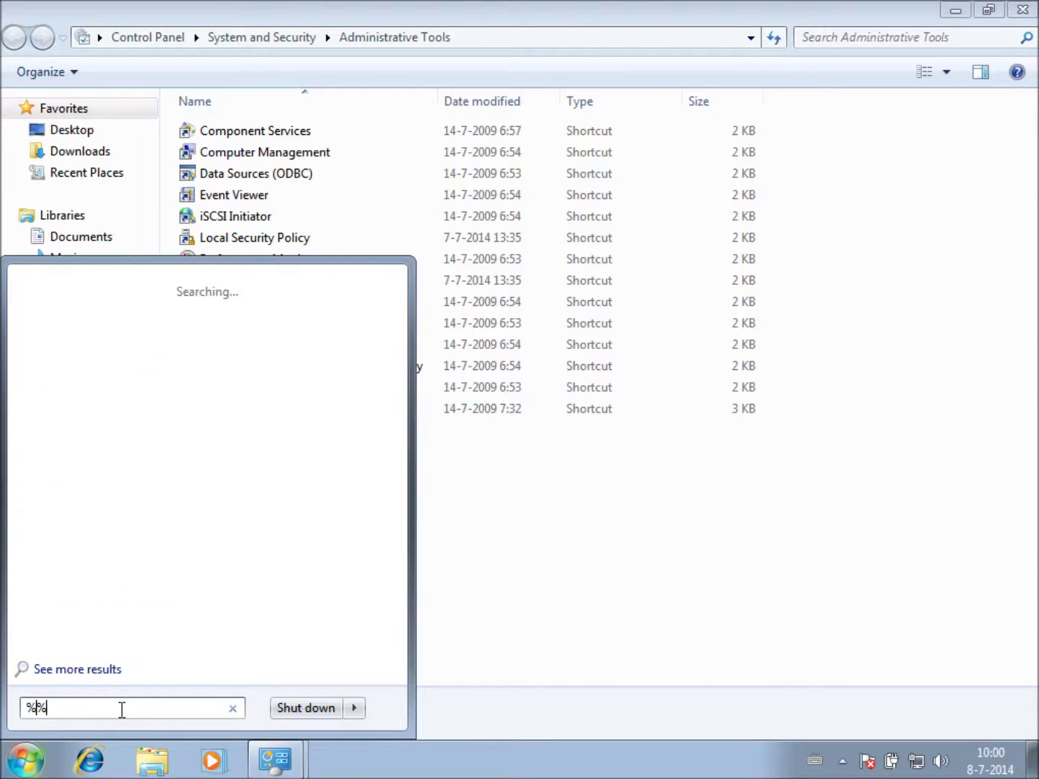
type("W%INDIR")
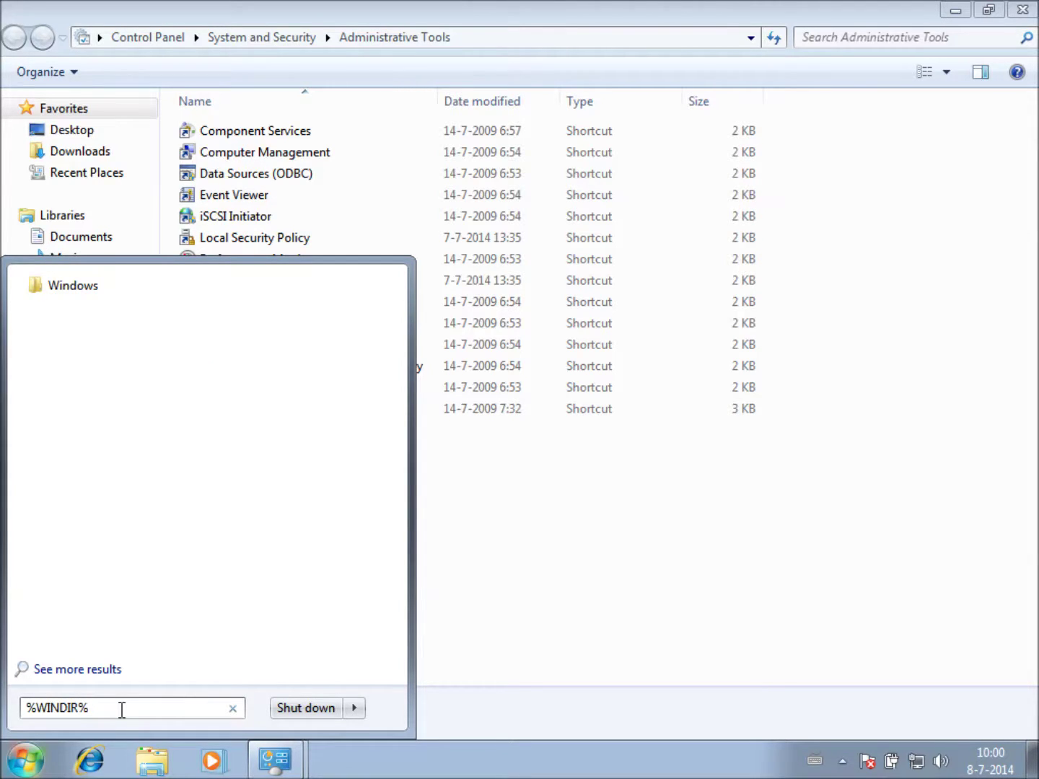
type("\\syswow")
type("64")
type("\\")
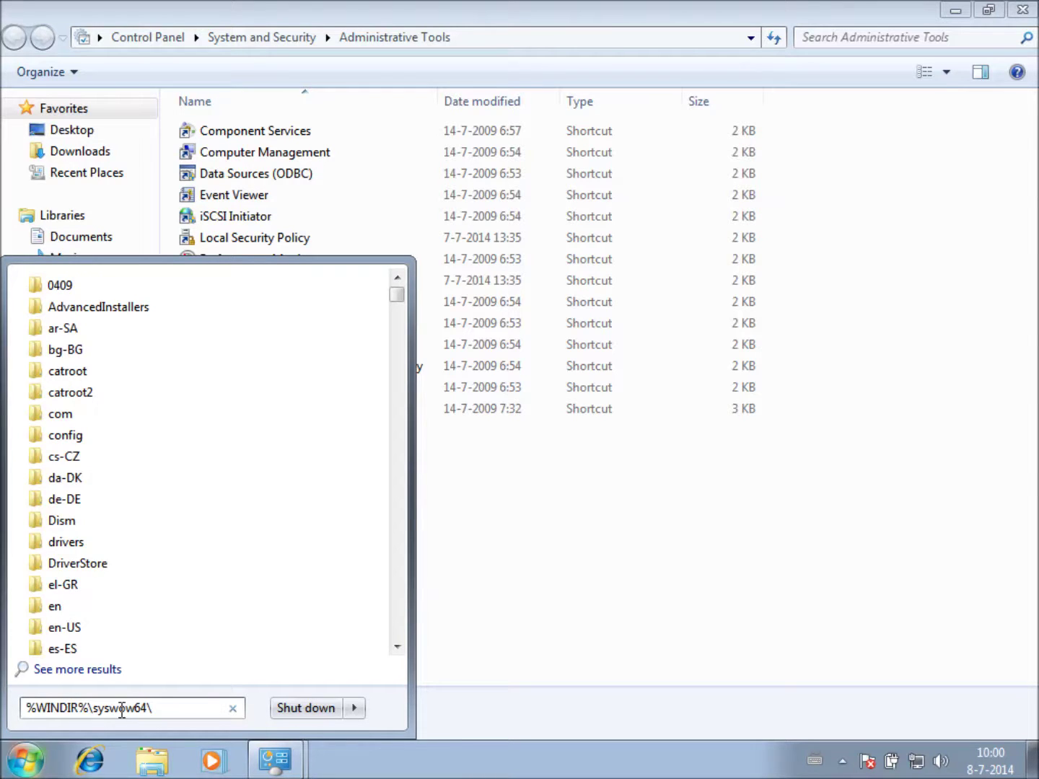
type("od")
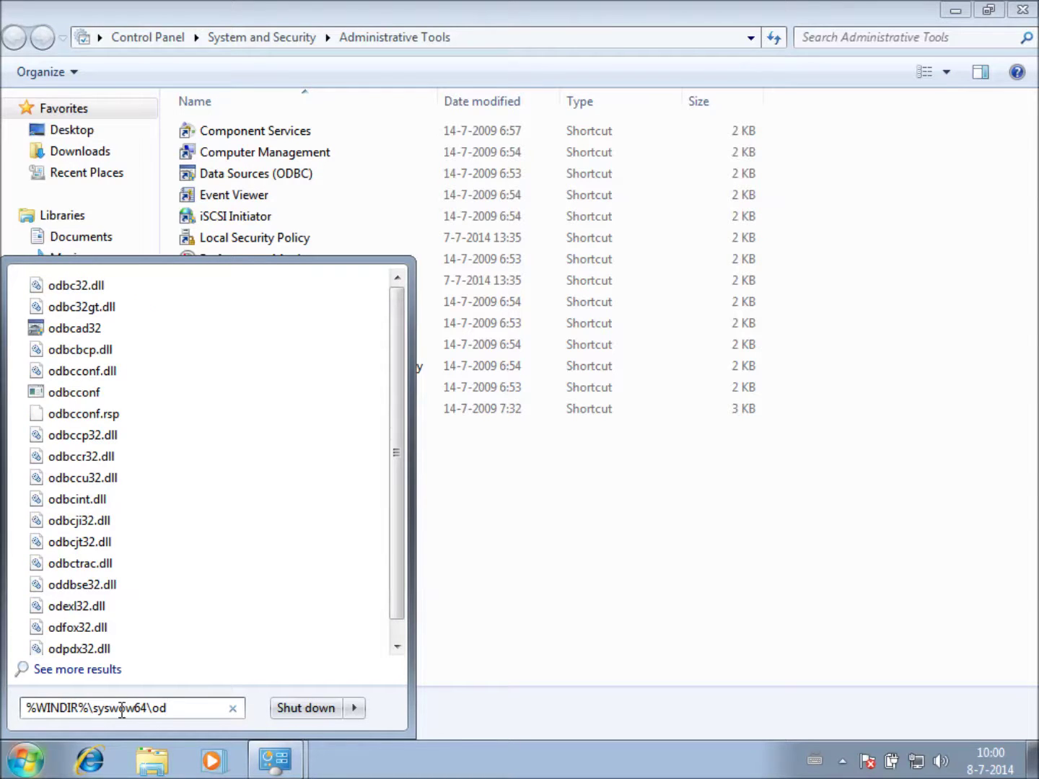
type("bcad")
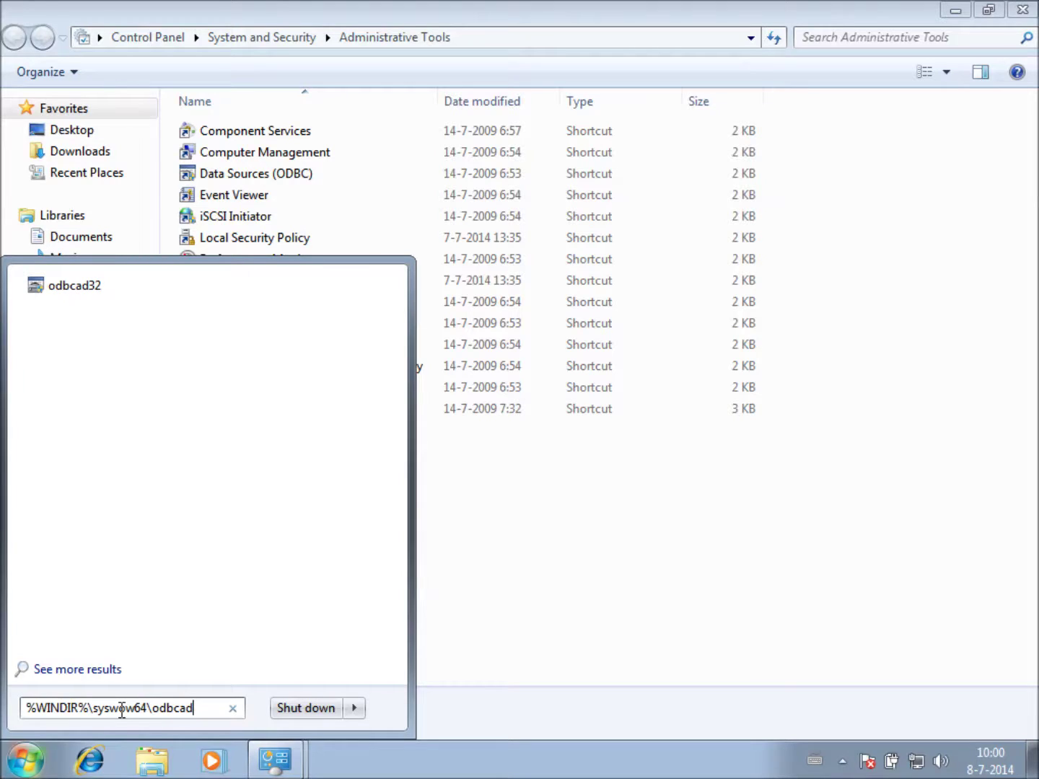
type("32.")
type("exe")
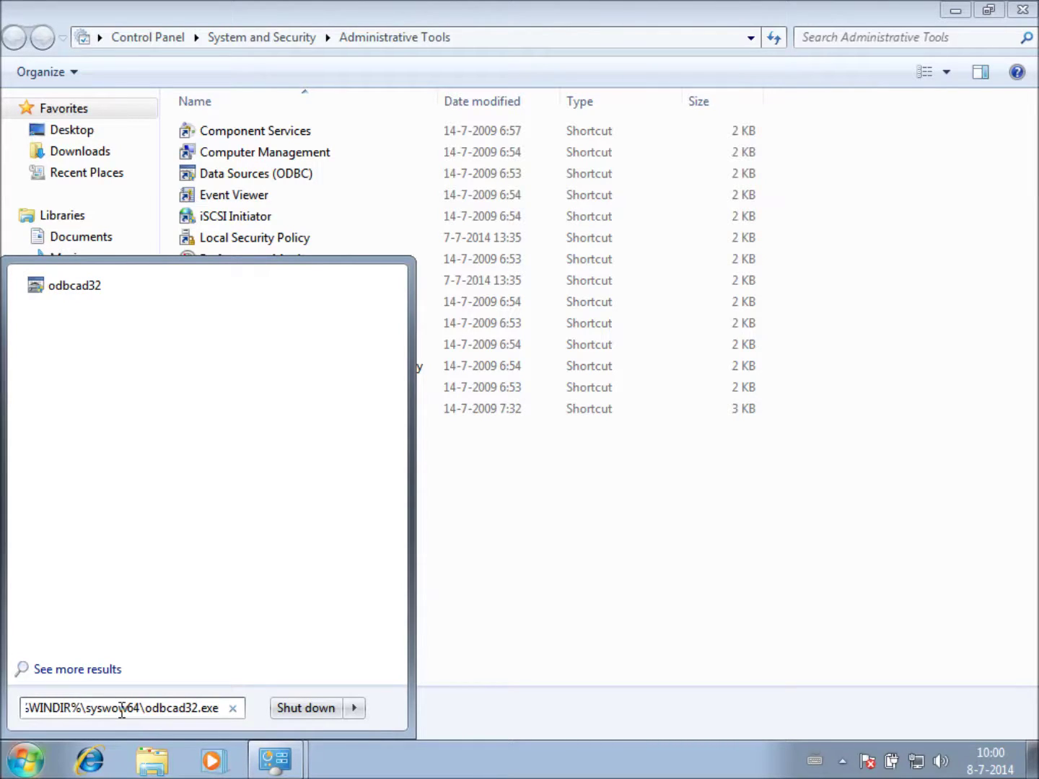
key("Return")
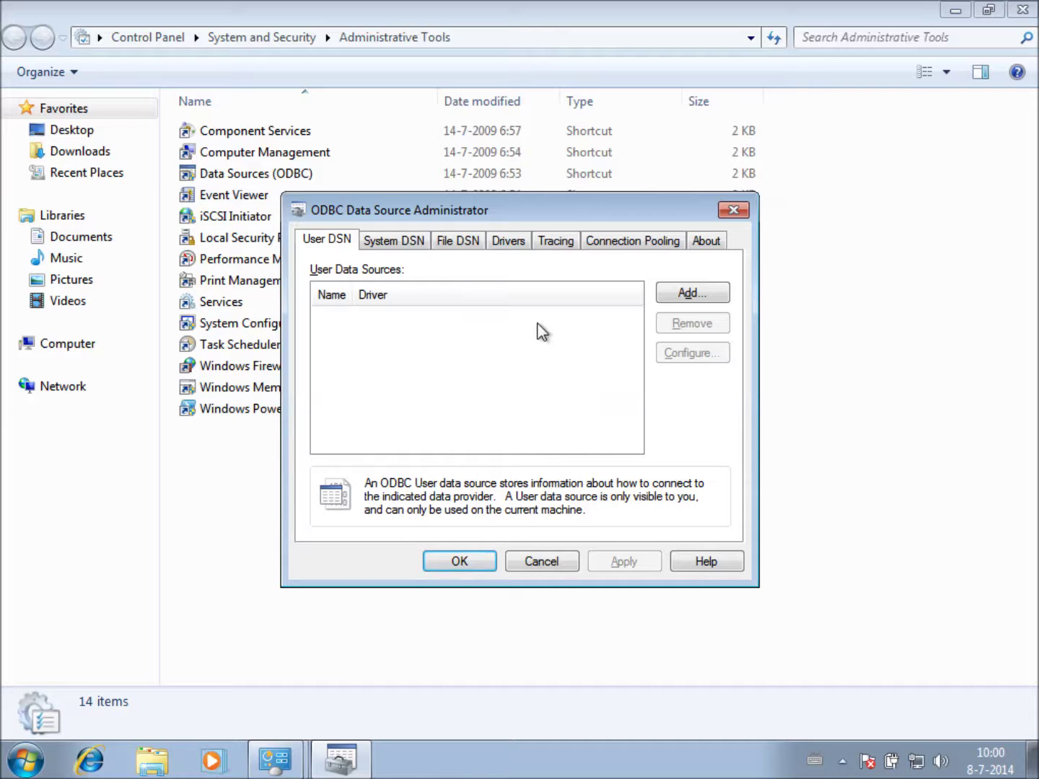
Show the Drivers tab listing Access, dBase, Excel, Paradox, Text, FoxPro and SQL Server drivers.
left_click(513, 243)
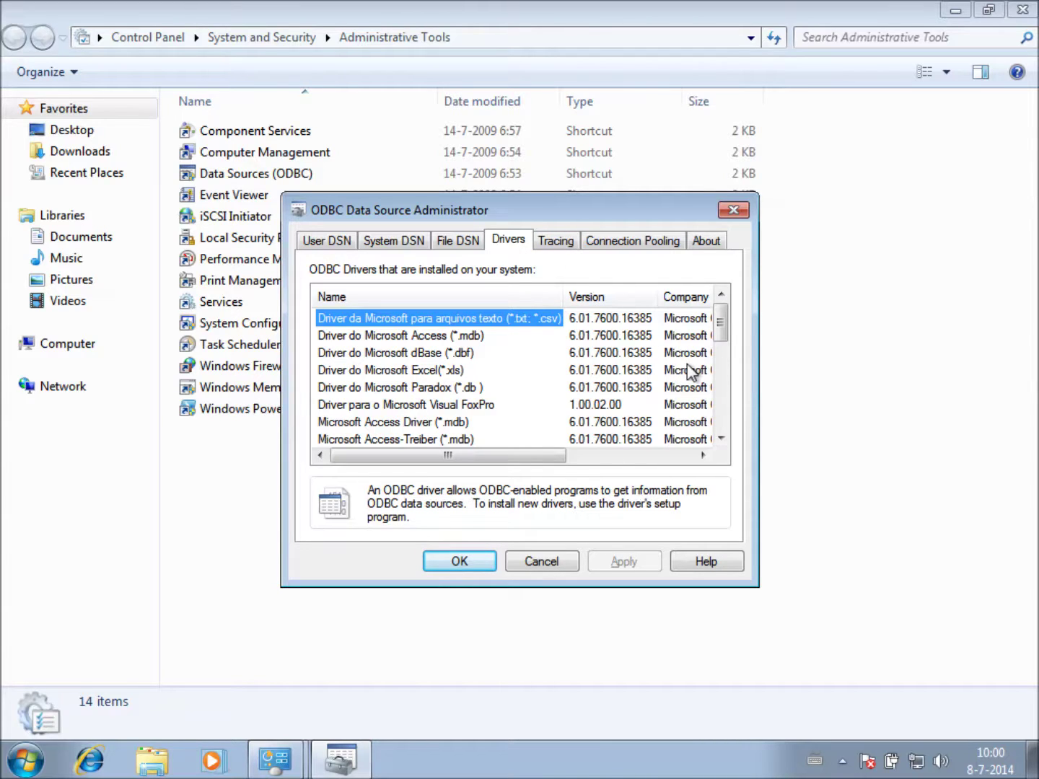
mouse_move(720, 330)
left_mouse_down()
mouse_move(720, 421)
mouse_move(722, 320)
mouse_move(710, 316)
left_mouse_up()
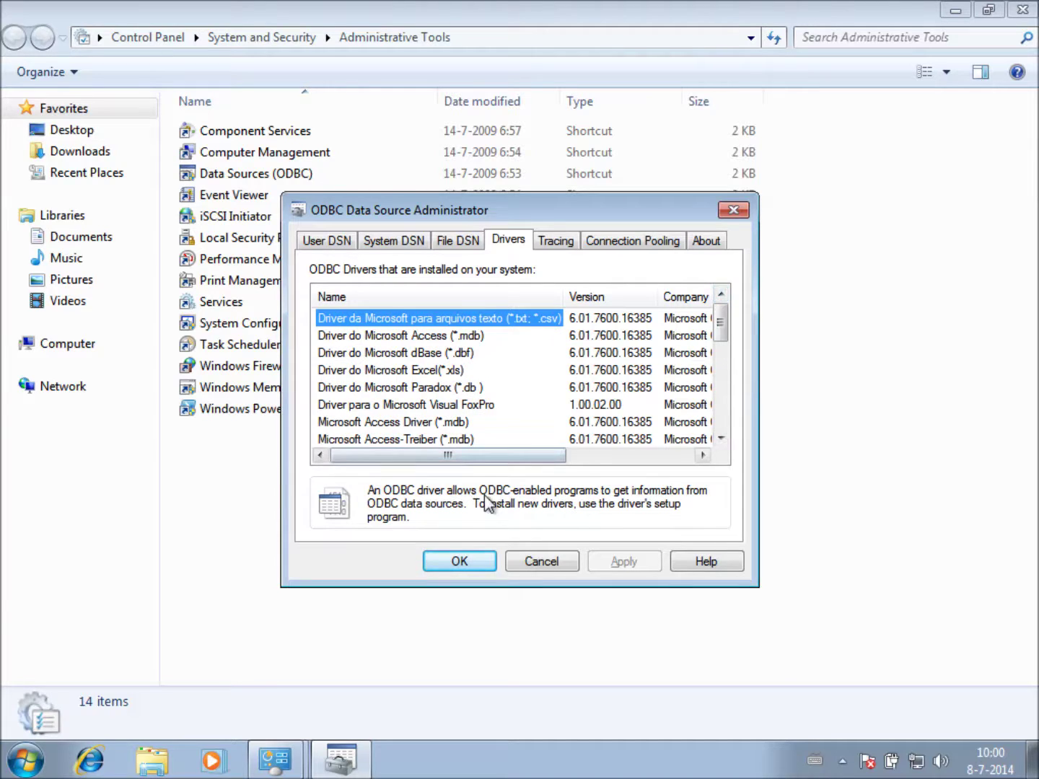